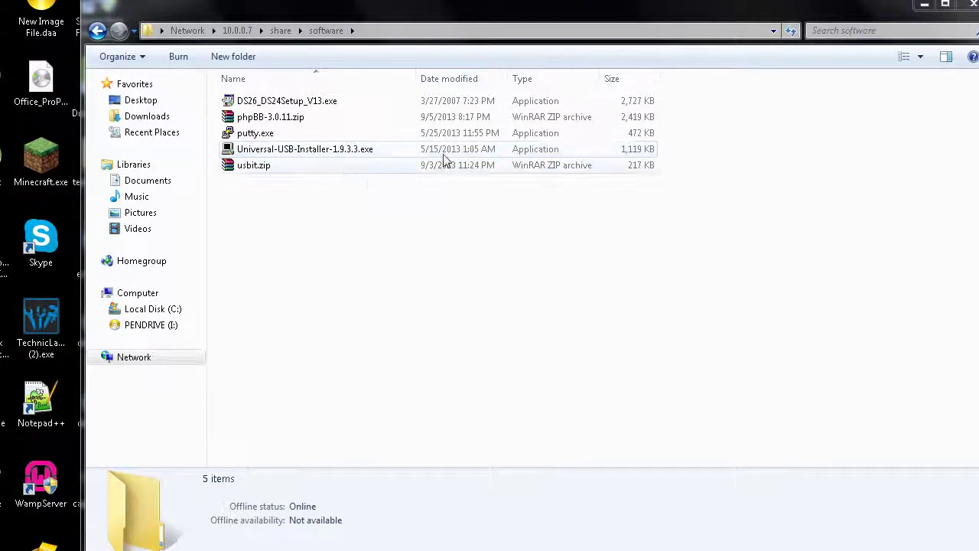
Step: Run Universal-USB-Installer-1.9.3.3.exe from the software folder on the network share and accept its license agreement
left_click(704, 17)
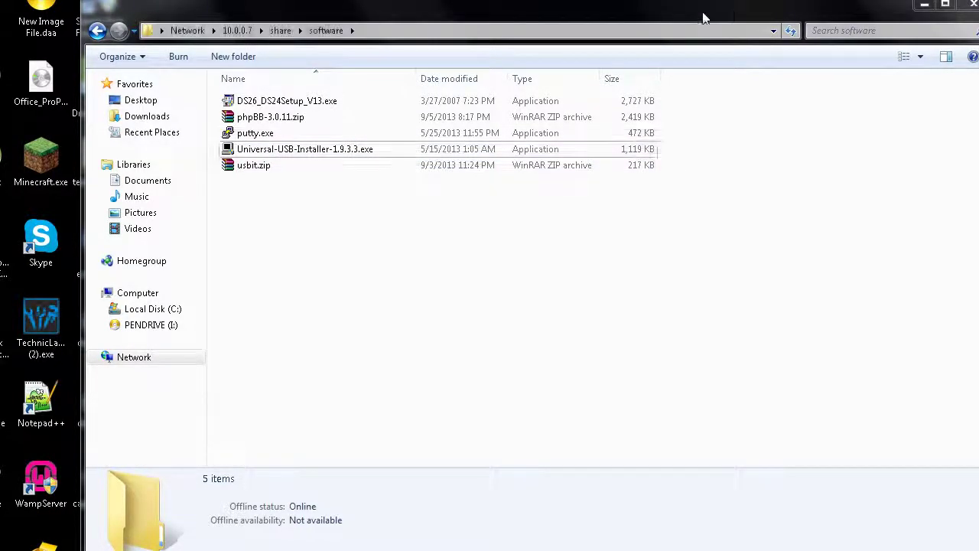
double_click(704, 17)
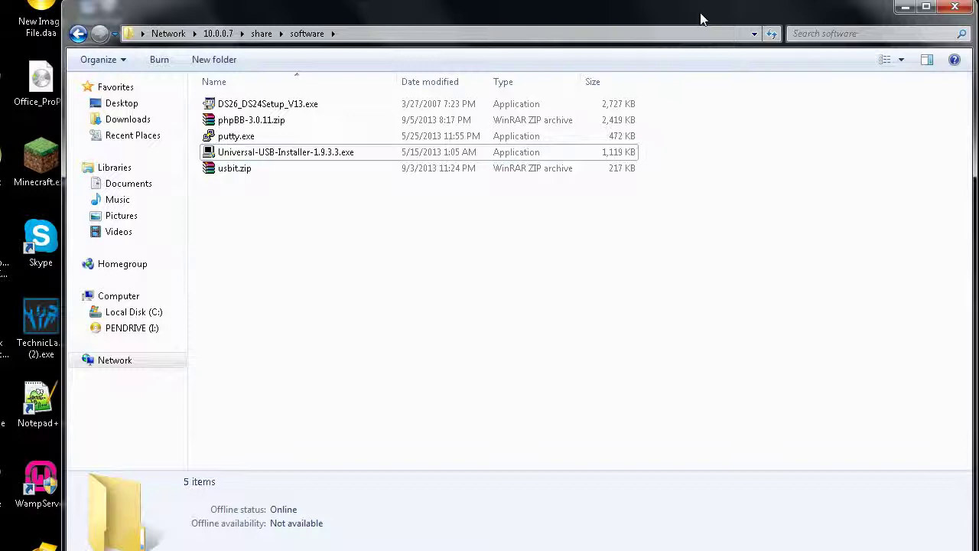
left_click_drag(686, 24, 673, 34)
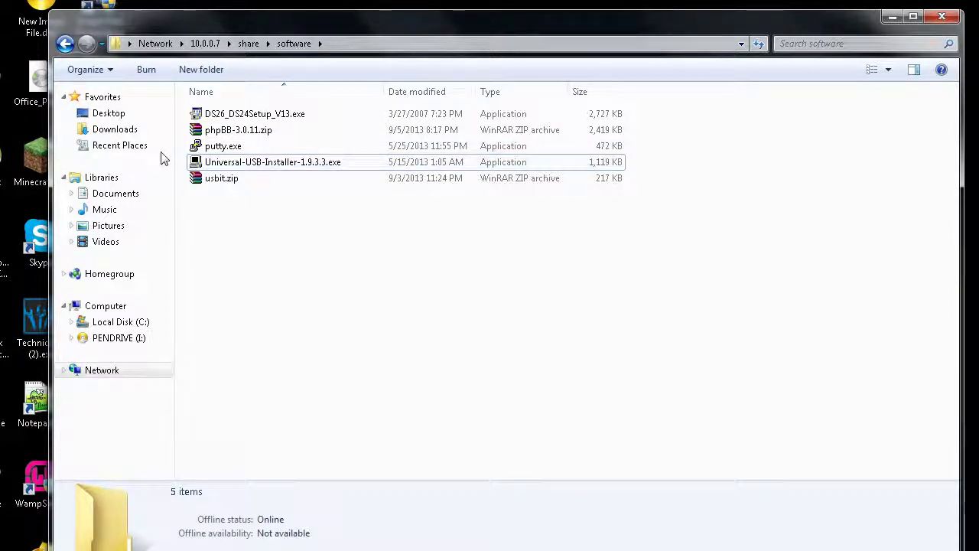
double_click(252, 164)
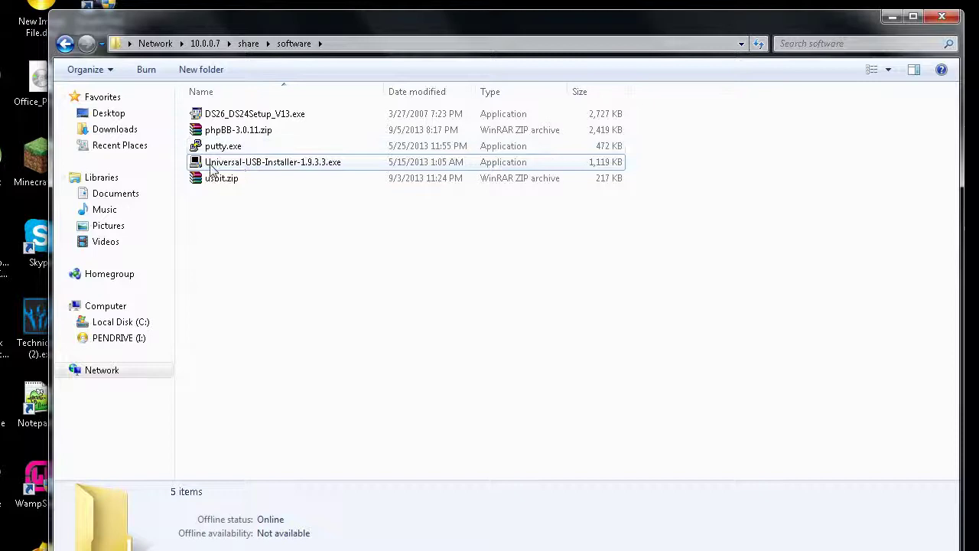
left_click(345, 169)
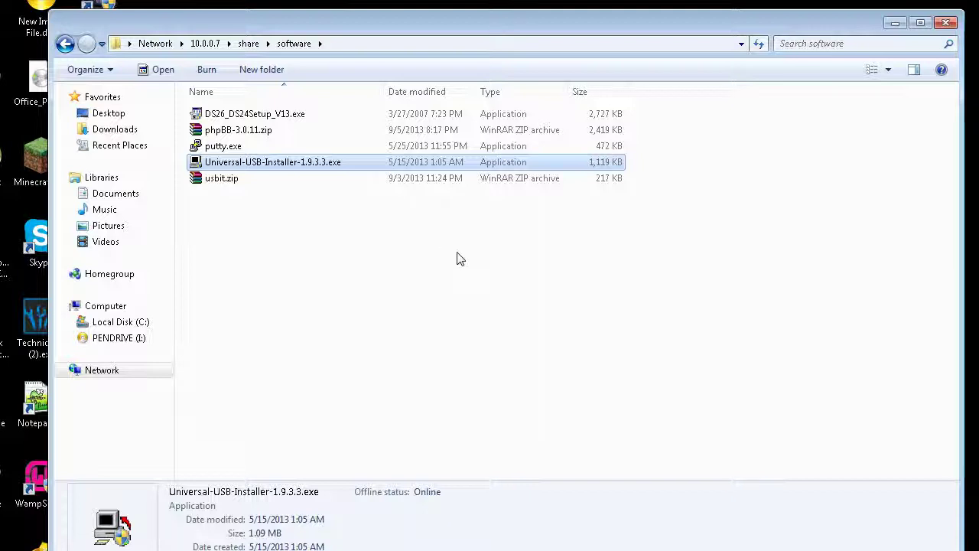
double_click(312, 169)
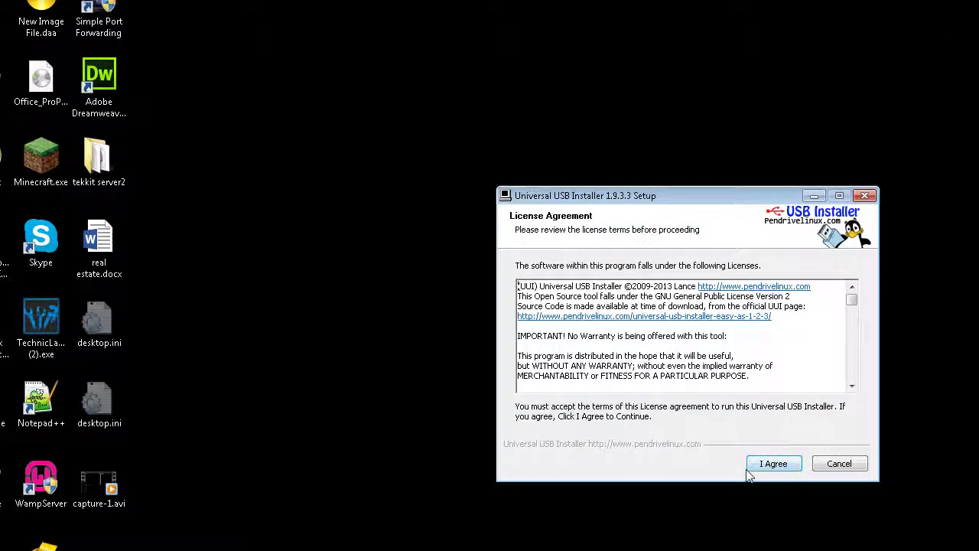
left_click(773, 466)
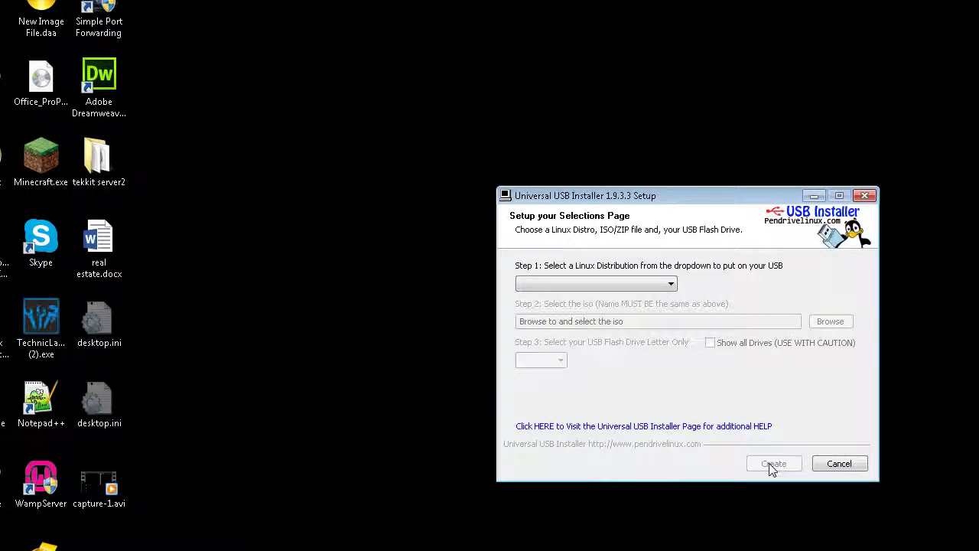
Step: Look through the distribution list from the Ubuntu entries to the non-Linux software and choose Windows 8 Installer
left_click(647, 284)
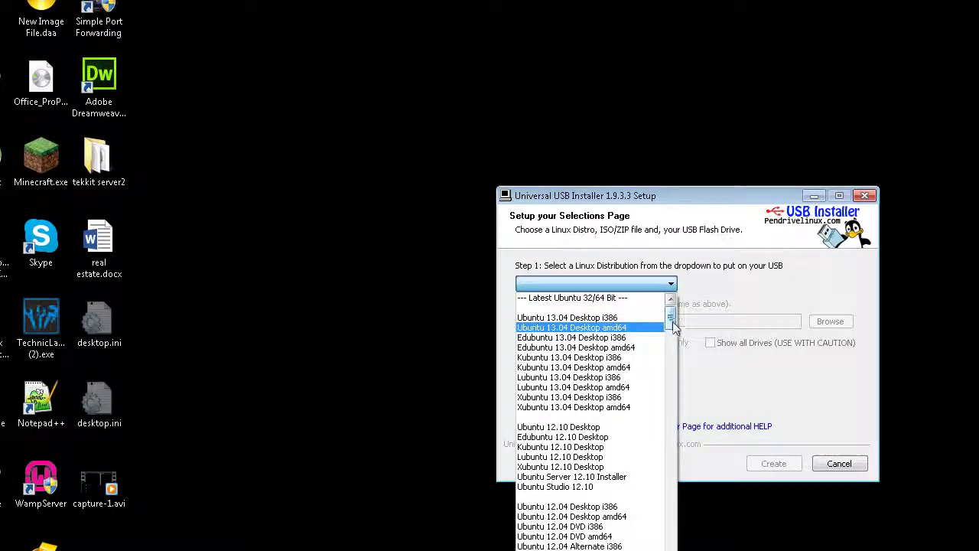
left_click(662, 207)
left_click_drag(620, 197, 625, 139)
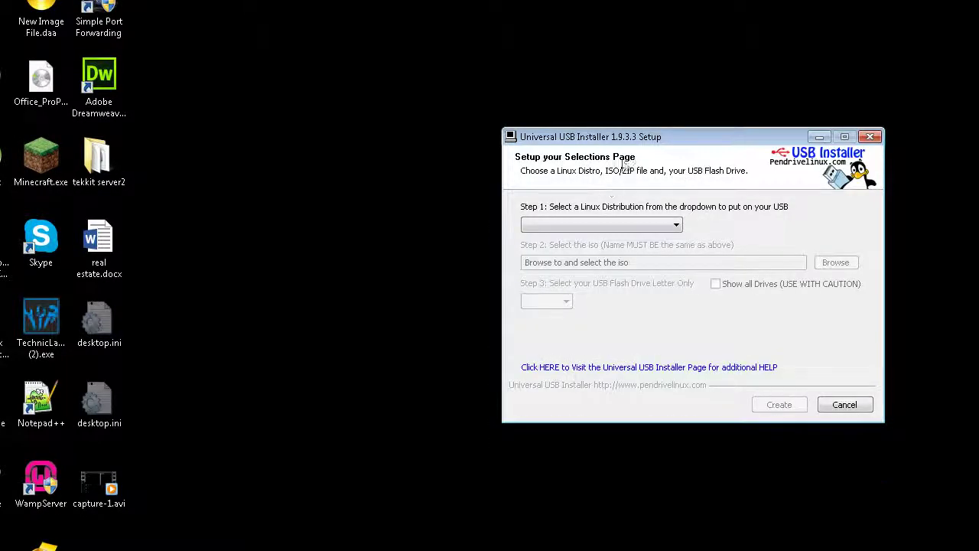
left_click(676, 225)
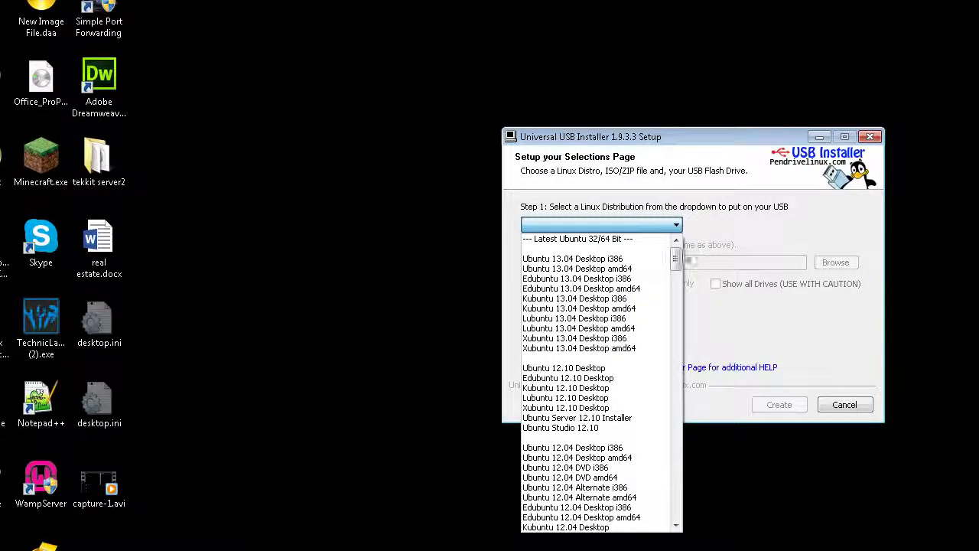
left_click_drag(675, 258, 649, 258)
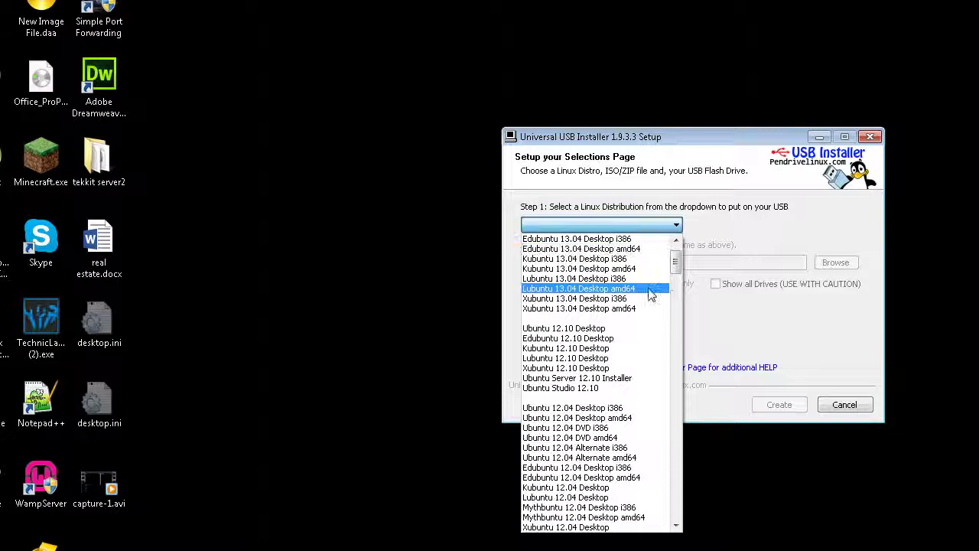
scroll(677, 251, "up", 2)
left_click_drag(676, 251, 648, 509)
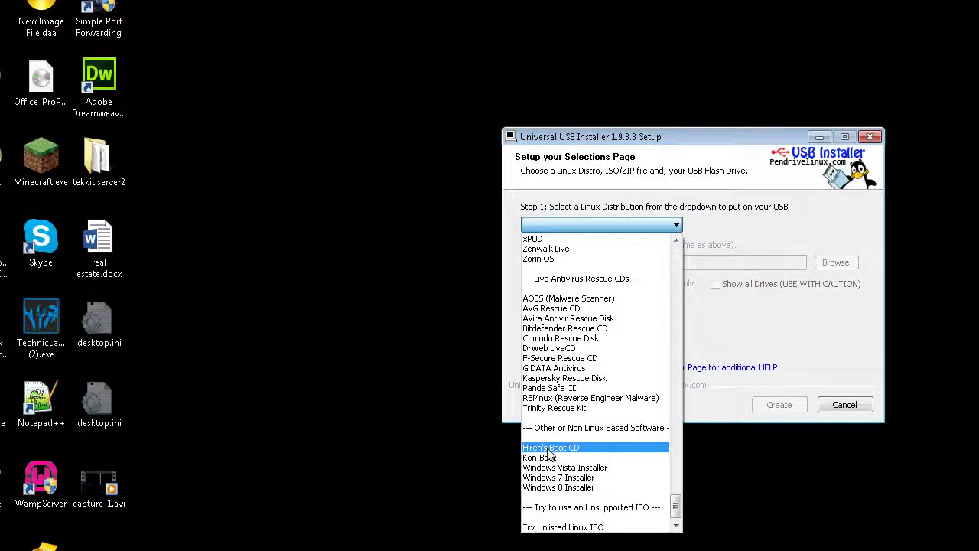
left_click(717, 356)
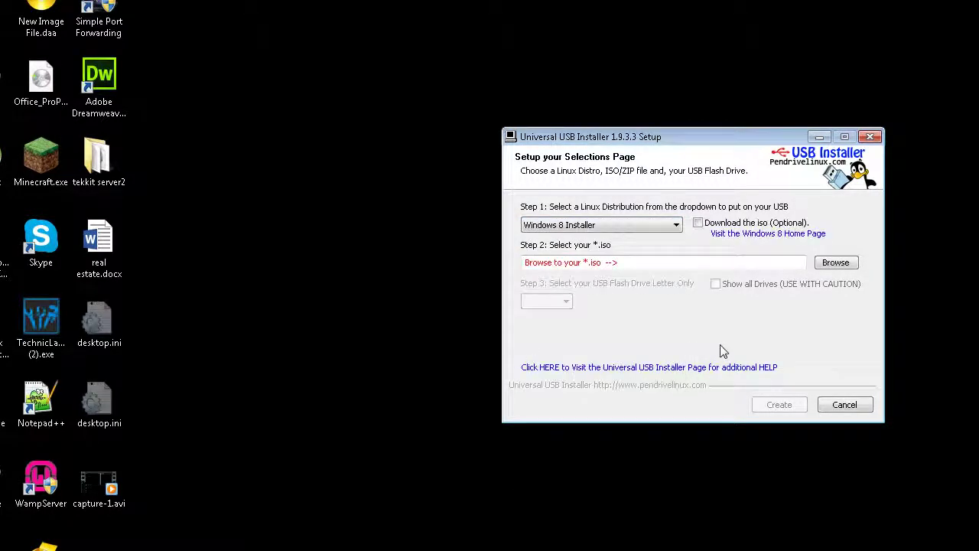
Step: Change the distribution choice to Try Unlisted Linux ISO
left_click(627, 226)
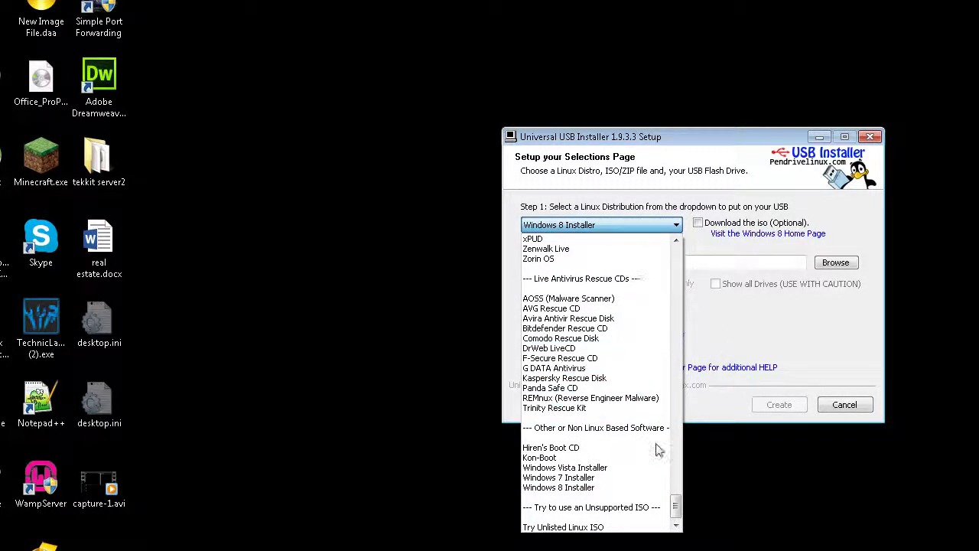
left_click(673, 507)
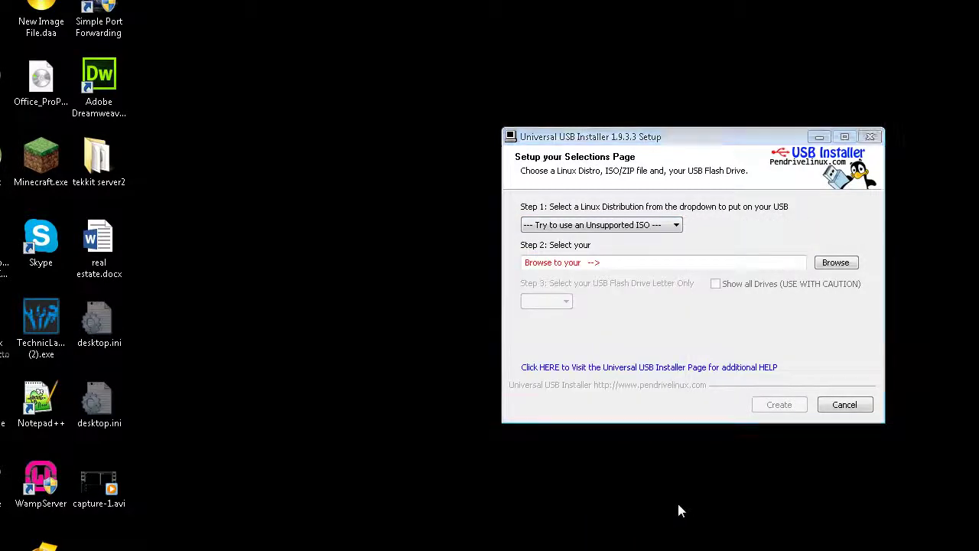
left_click(631, 226)
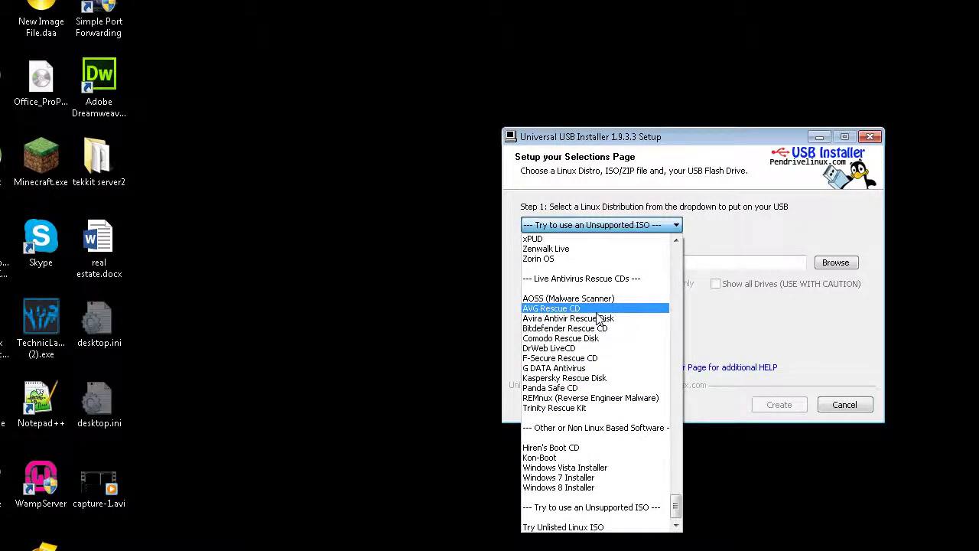
left_click(576, 527)
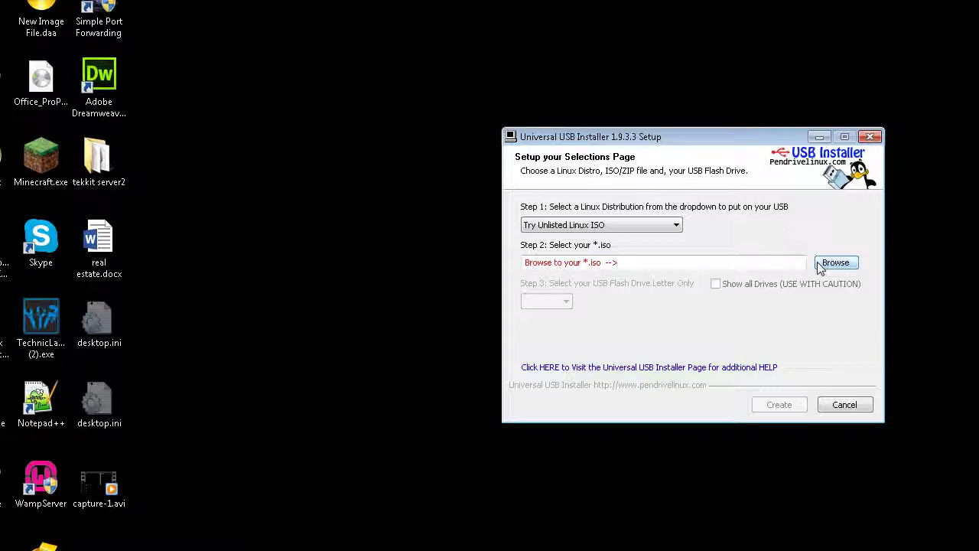
Step: Set the distribution to Windows 7 Installer and move the setup window higher on the desktop
left_click(652, 225)
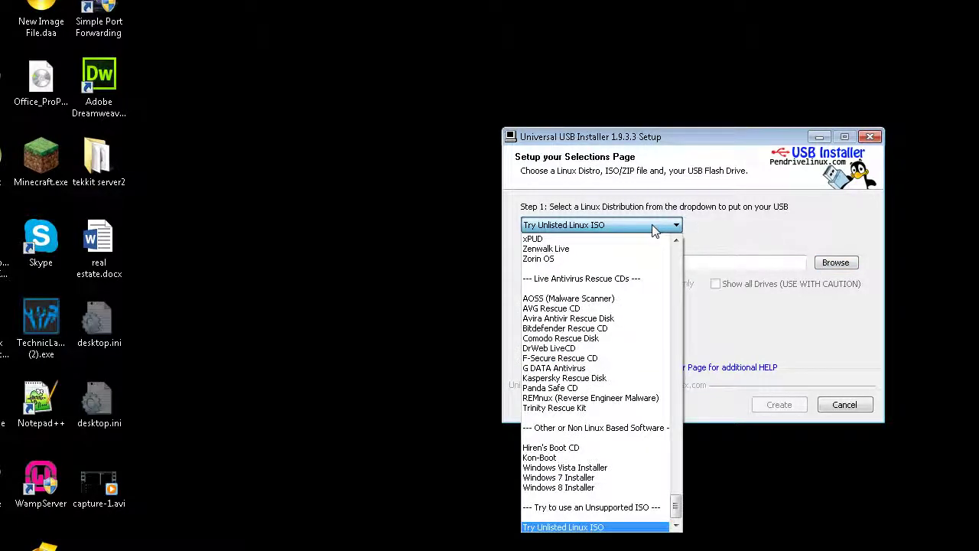
left_click(578, 479)
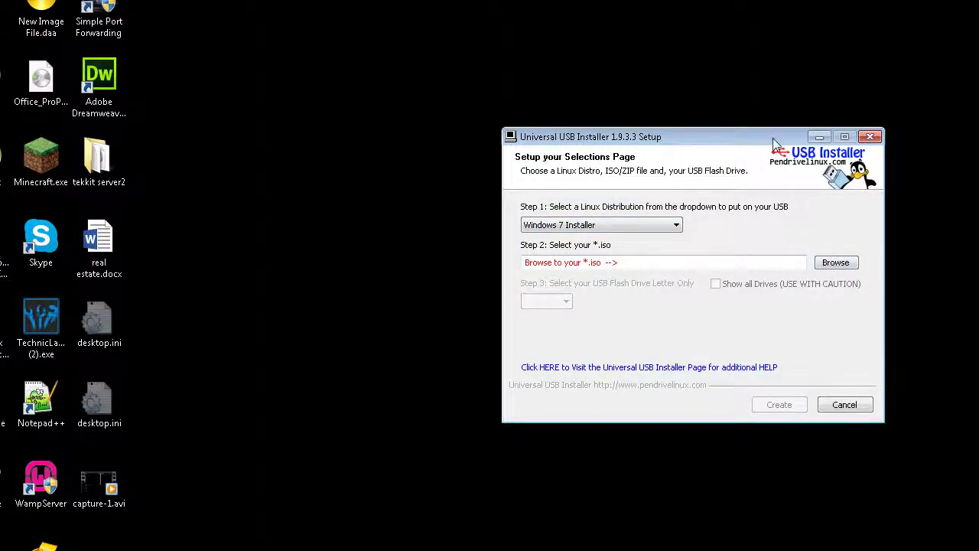
left_click_drag(737, 140, 740, 94)
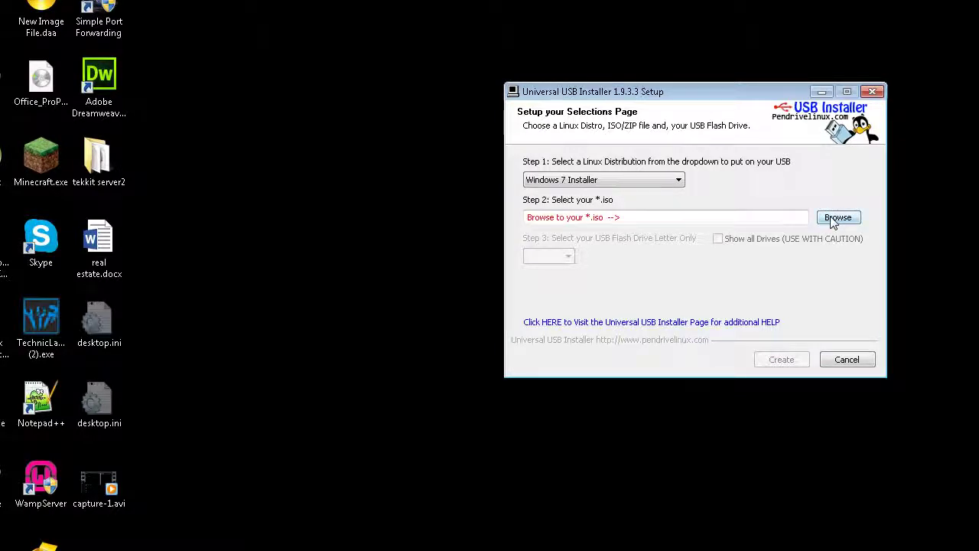
Step: Select Win7.X64.Ult.en-US.Sept2013.iso from the share's operating systems\windows 7 folder as the source ISO
left_click(837, 218)
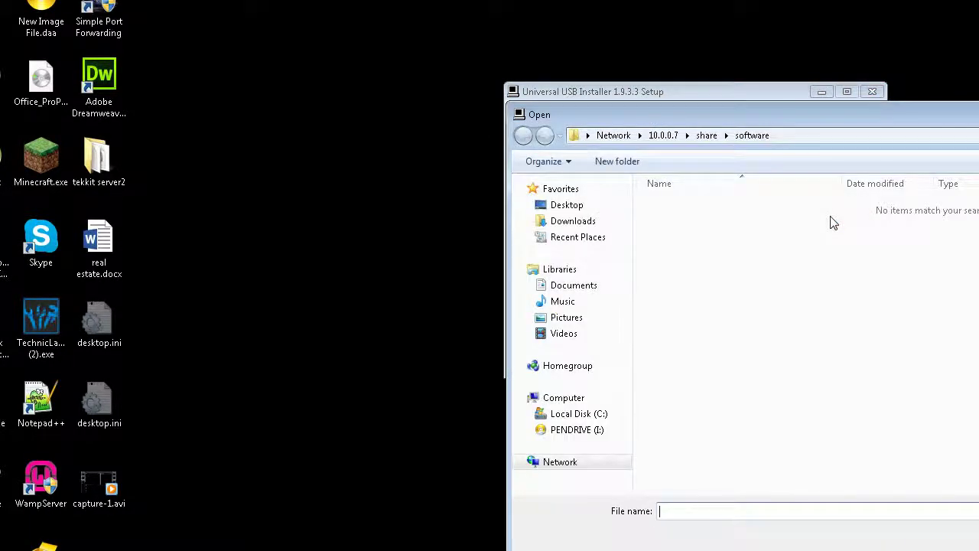
left_click(708, 136)
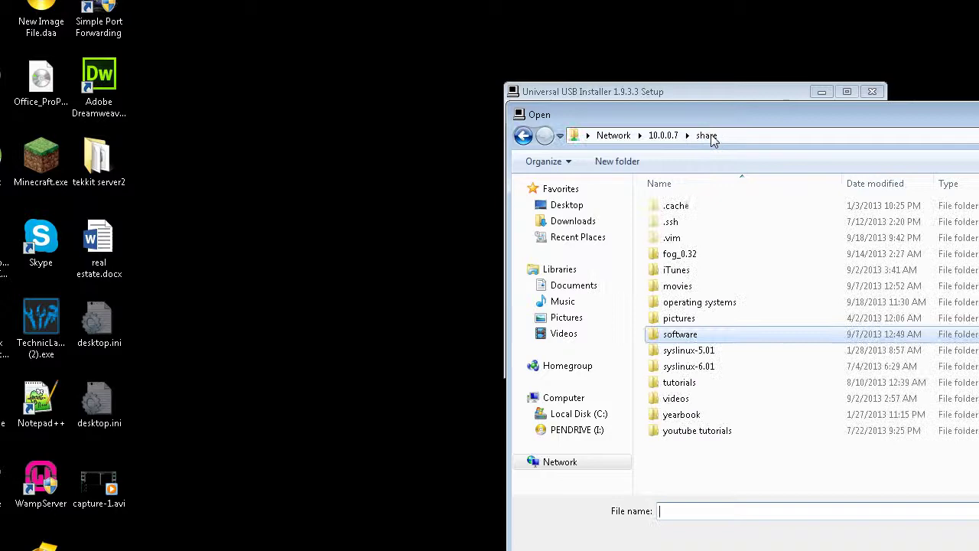
left_click(710, 303)
double_click(710, 303)
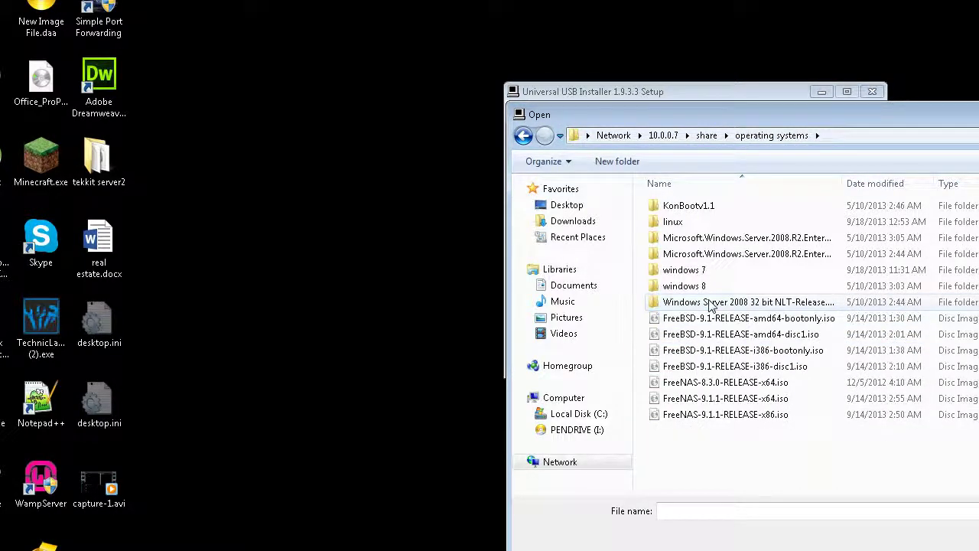
double_click(705, 270)
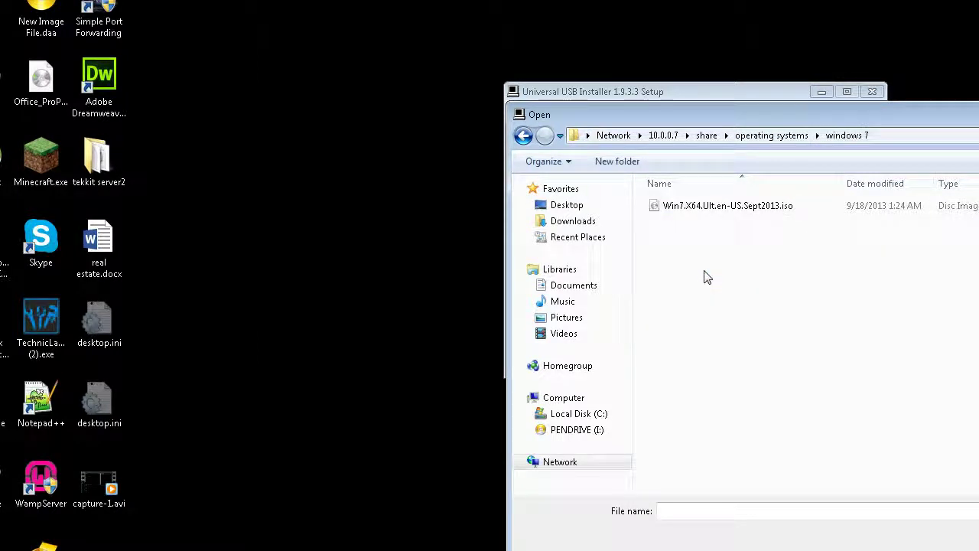
double_click(702, 208)
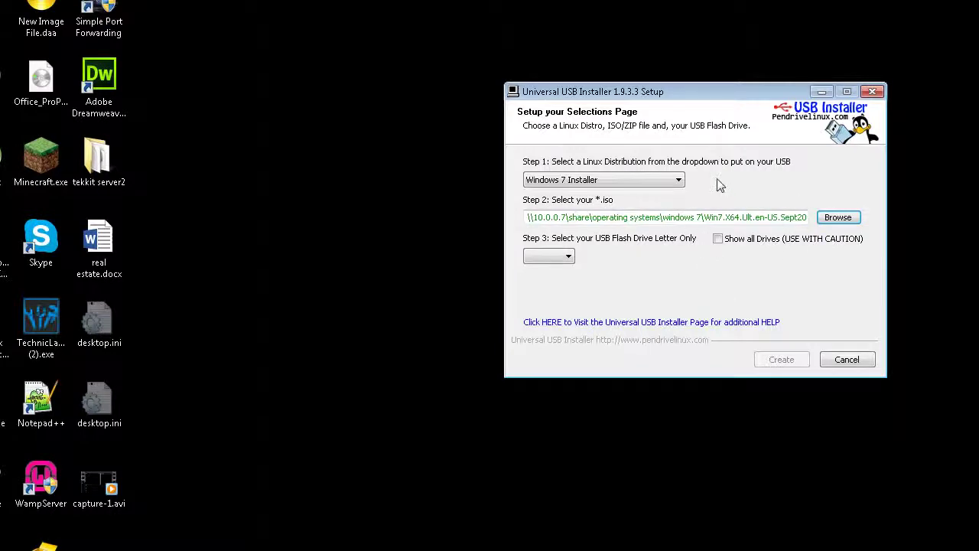
Step: Check the offered flash drive letters against the drives in Computer to identify the USB stick's letter
left_click(568, 259)
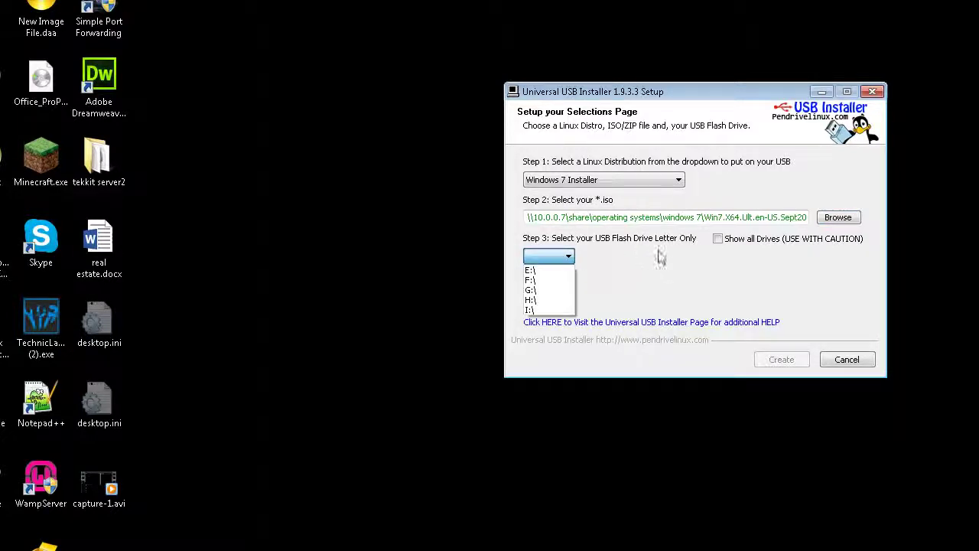
left_click(606, 274)
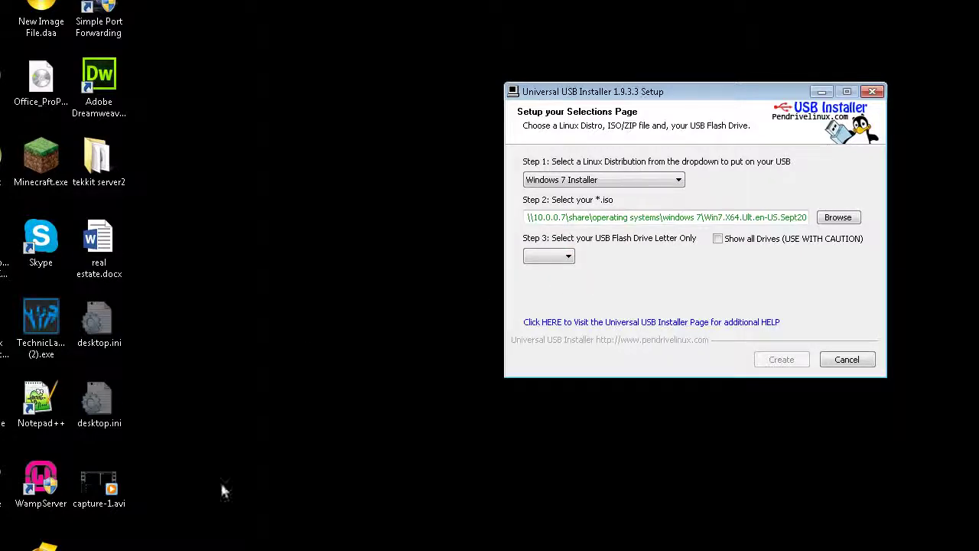
key("super")
key("Escape")
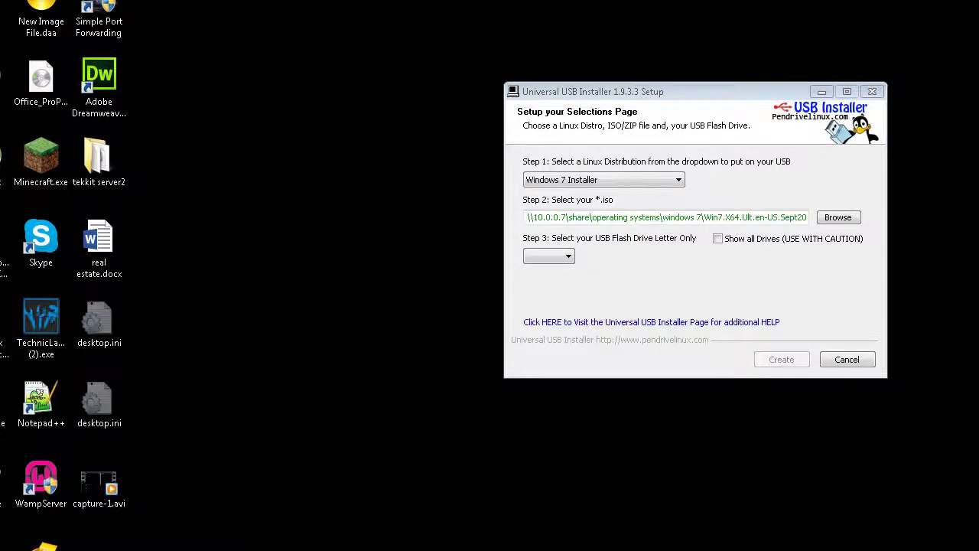
key("super")
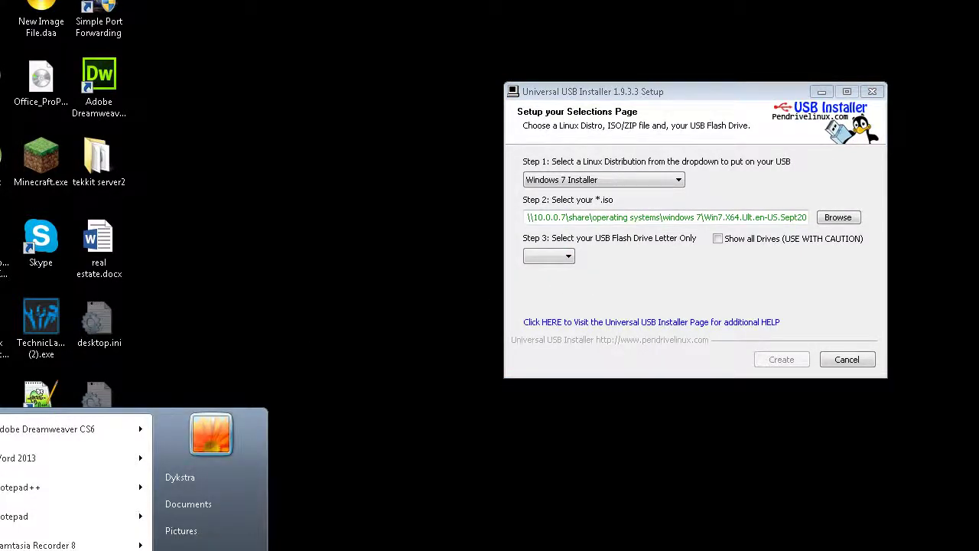
key("super+e")
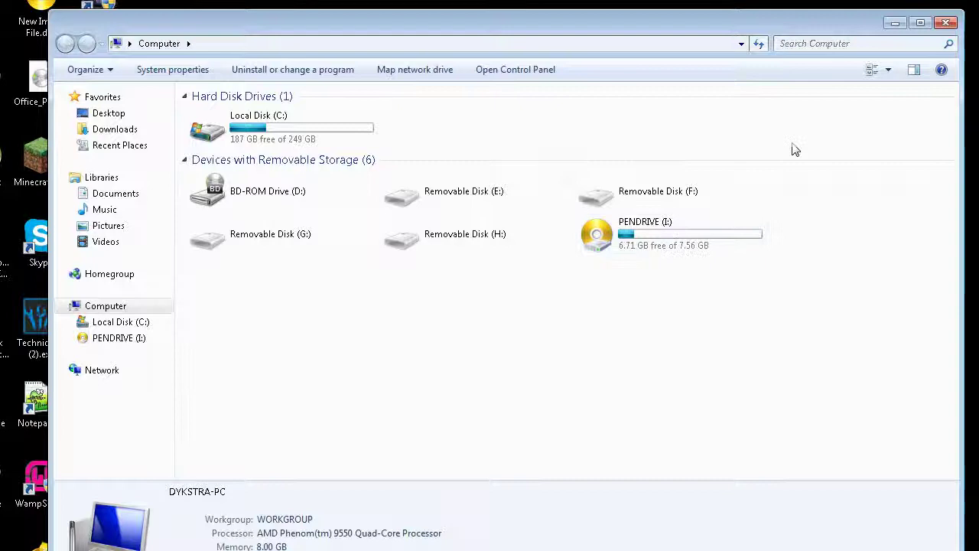
left_click(946, 23)
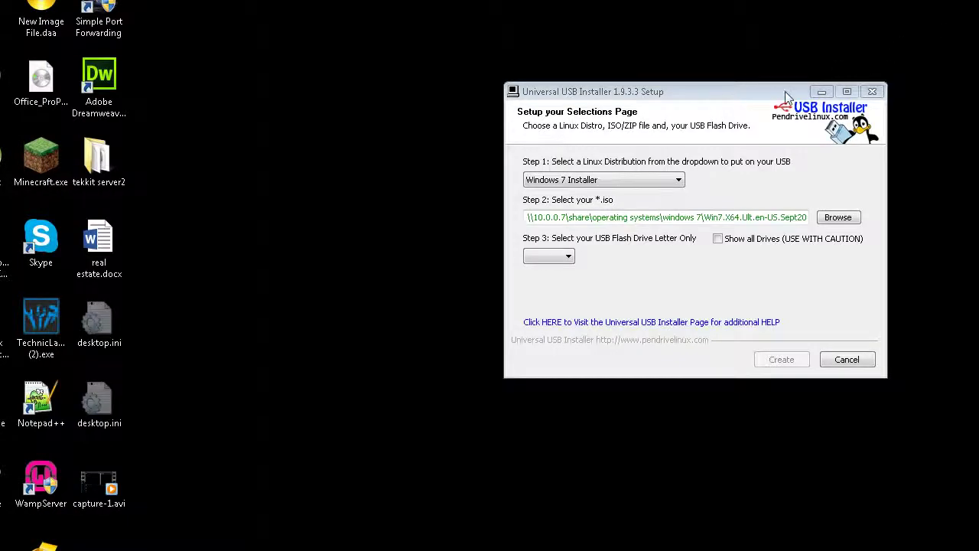
Step: Select I:\ as the USB flash drive and turn on showing all drives to inspect the full letter list
left_click(566, 256)
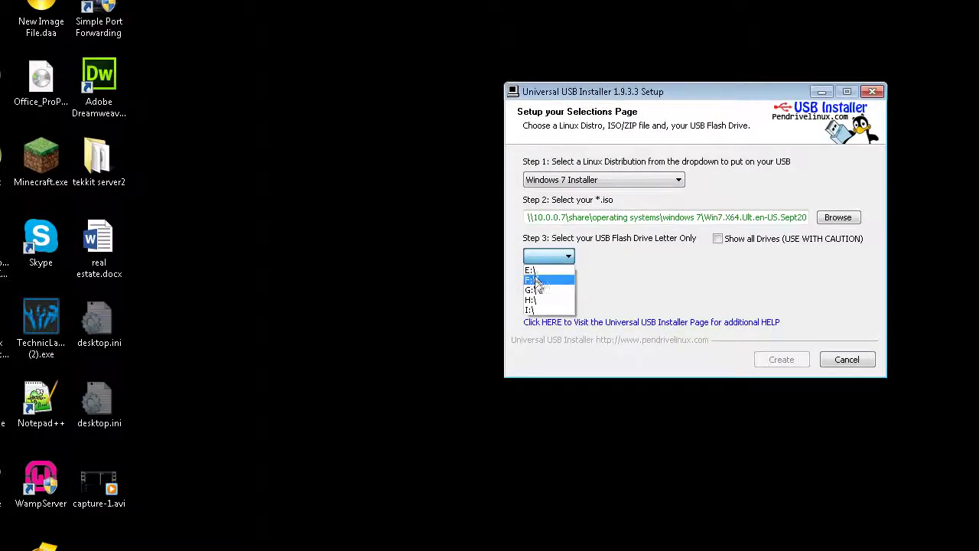
left_click(531, 308)
left_click(719, 240)
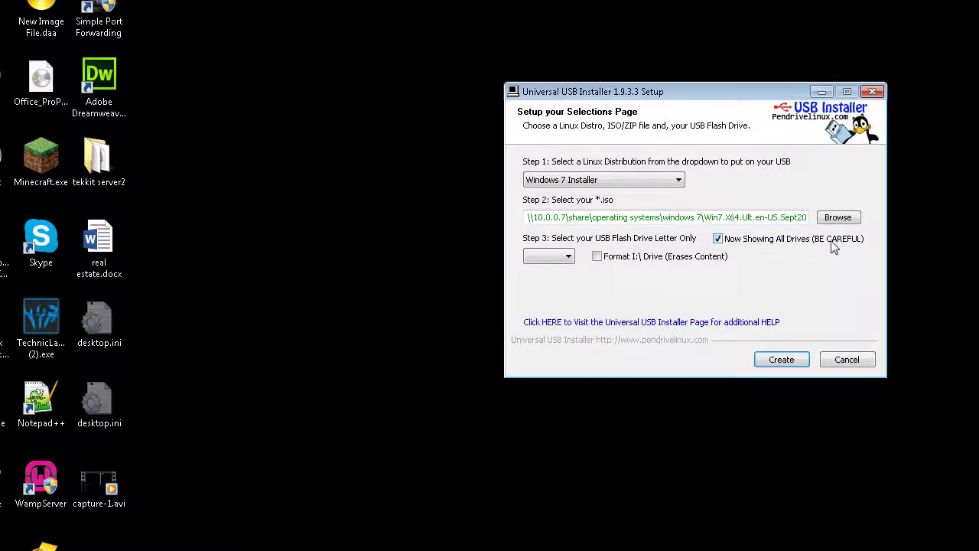
left_click(563, 256)
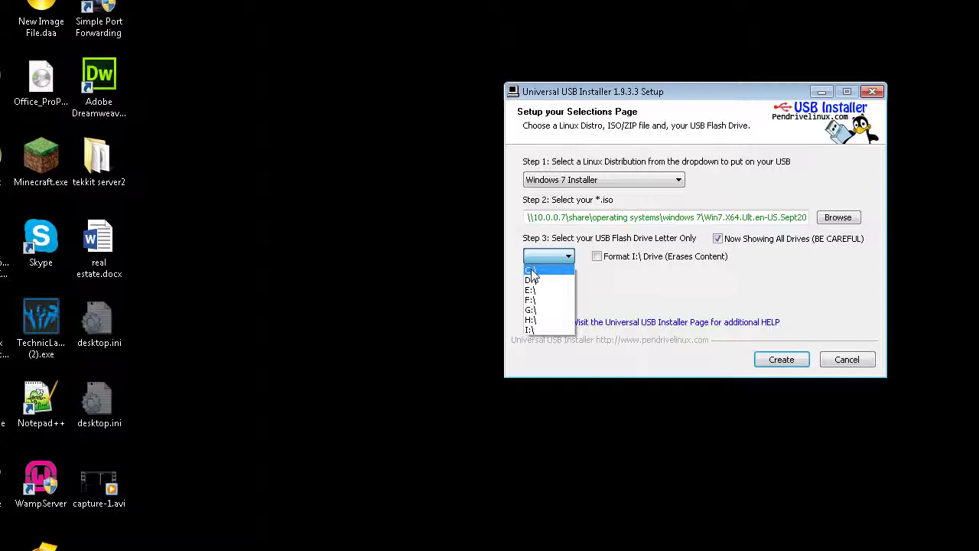
left_click(719, 241)
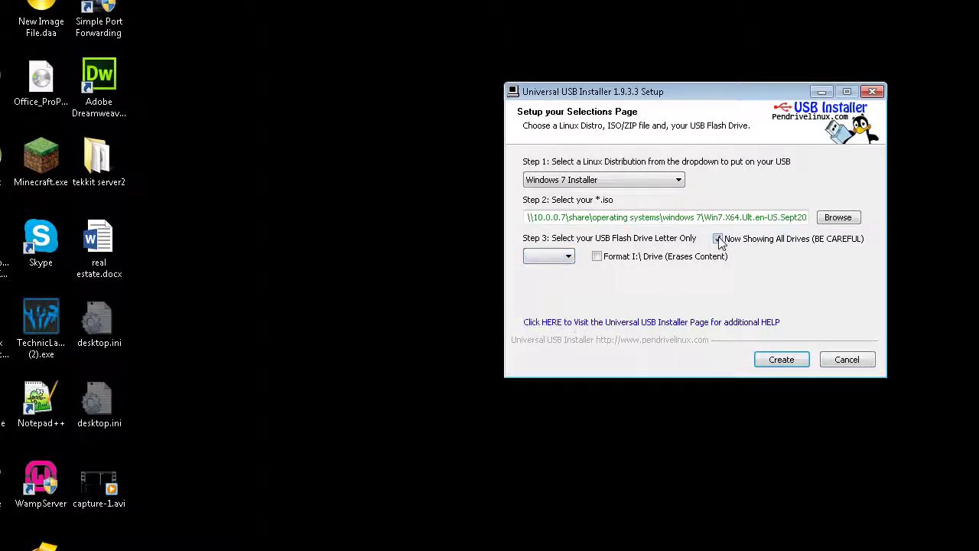
Step: Choose I:\ from the full drive letter list and turn off showing all drives
left_click(561, 256)
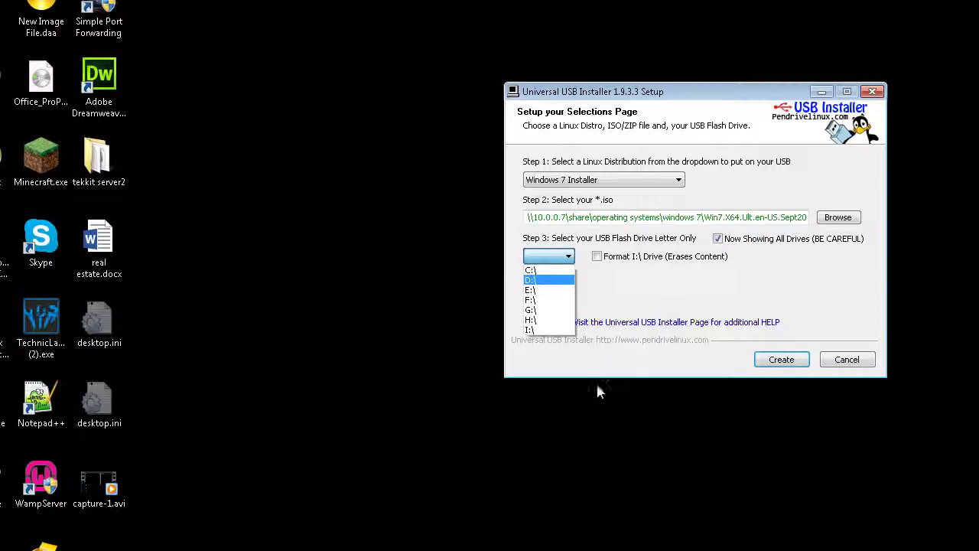
left_click(541, 329)
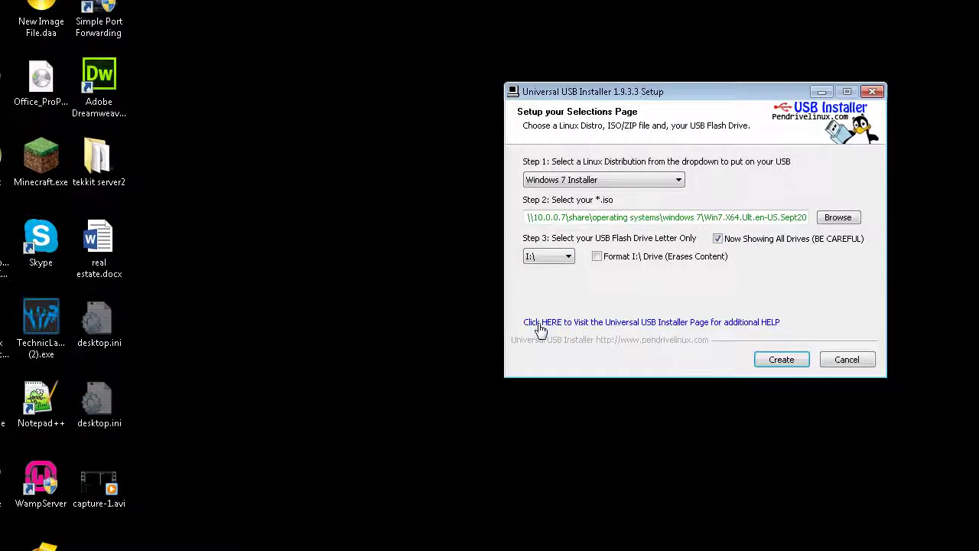
left_click(717, 240)
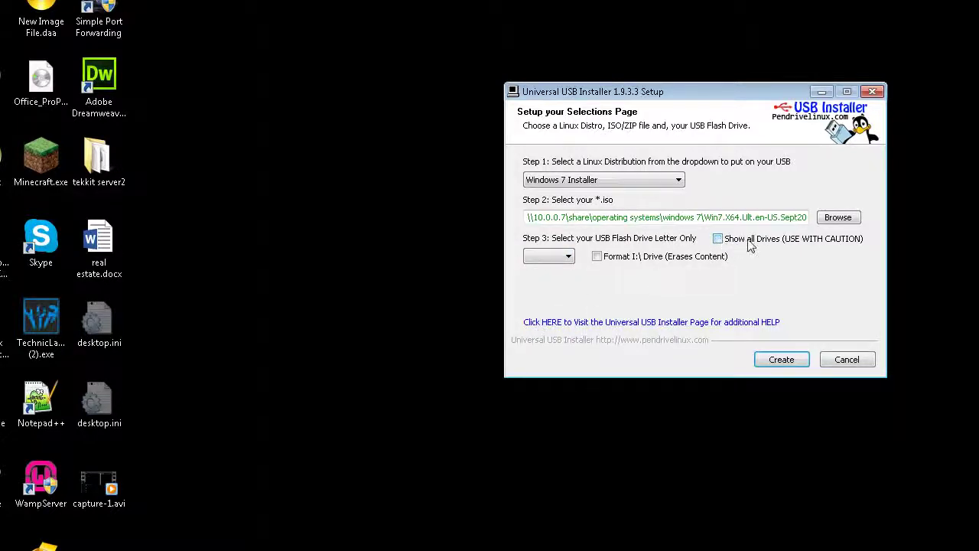
Step: Turn on formatting the I:\ drive as Fat32, then start creating the Windows 7 installer on it and approve the listed actions
left_click(597, 257)
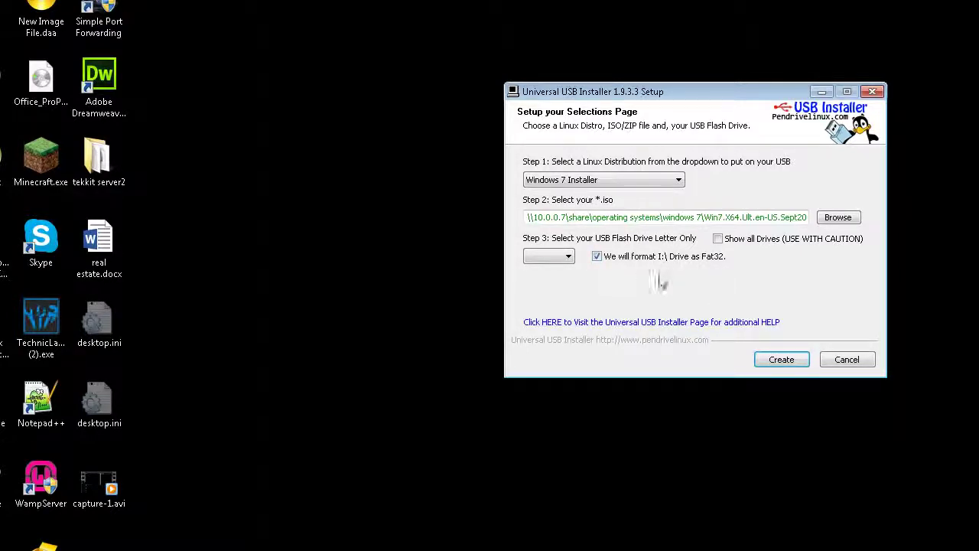
left_click(597, 256)
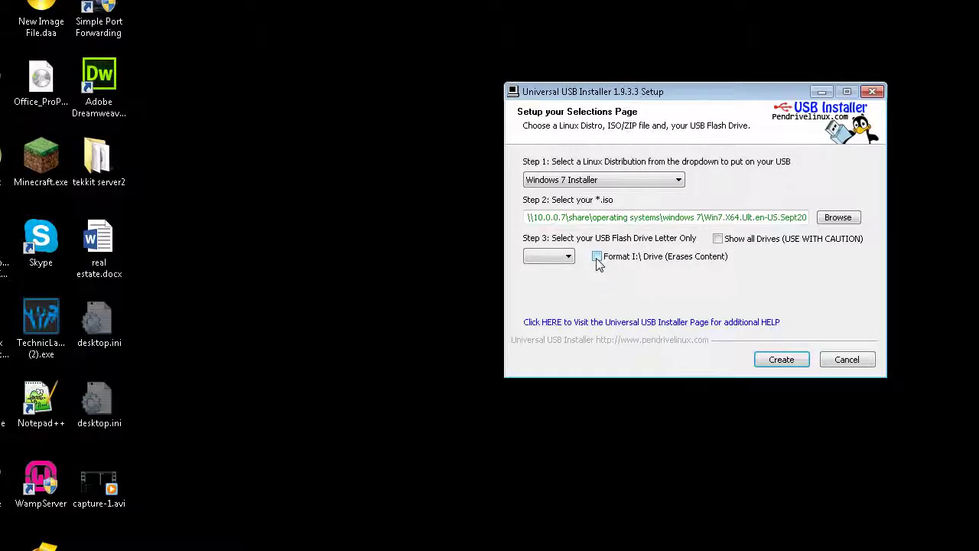
left_click(603, 260)
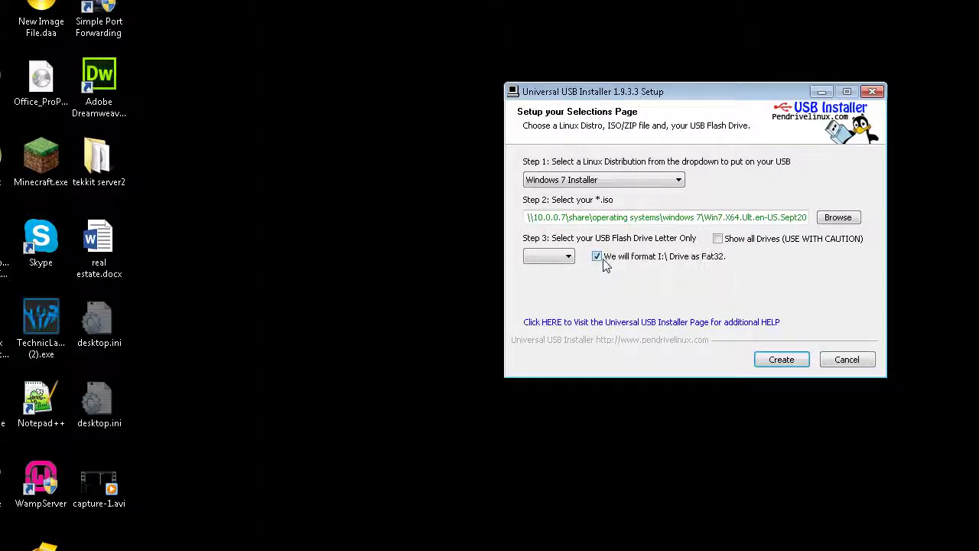
left_click(780, 361)
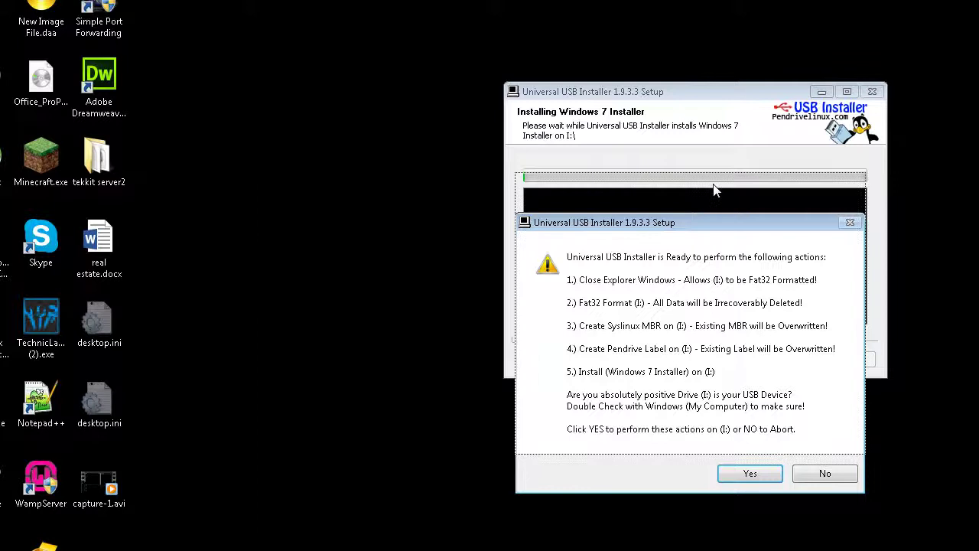
left_click(750, 435)
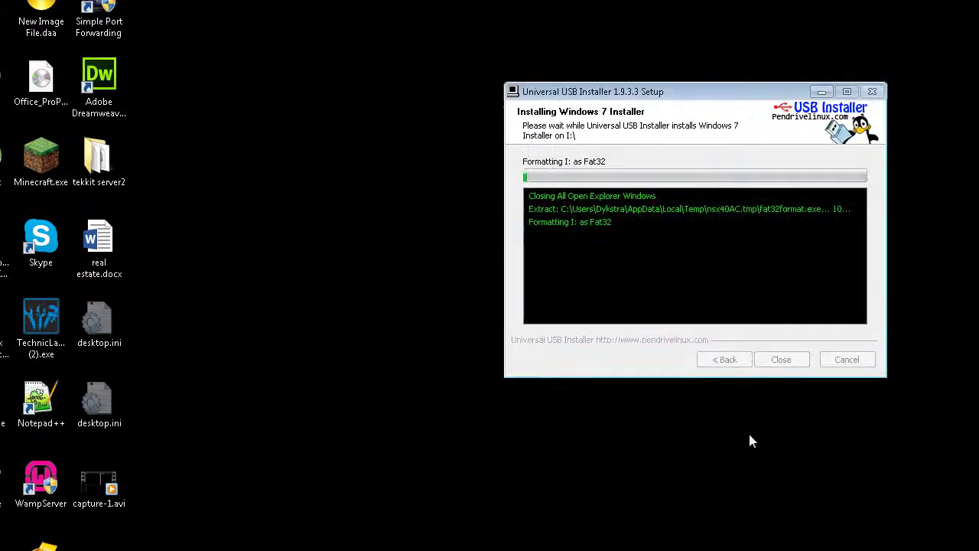